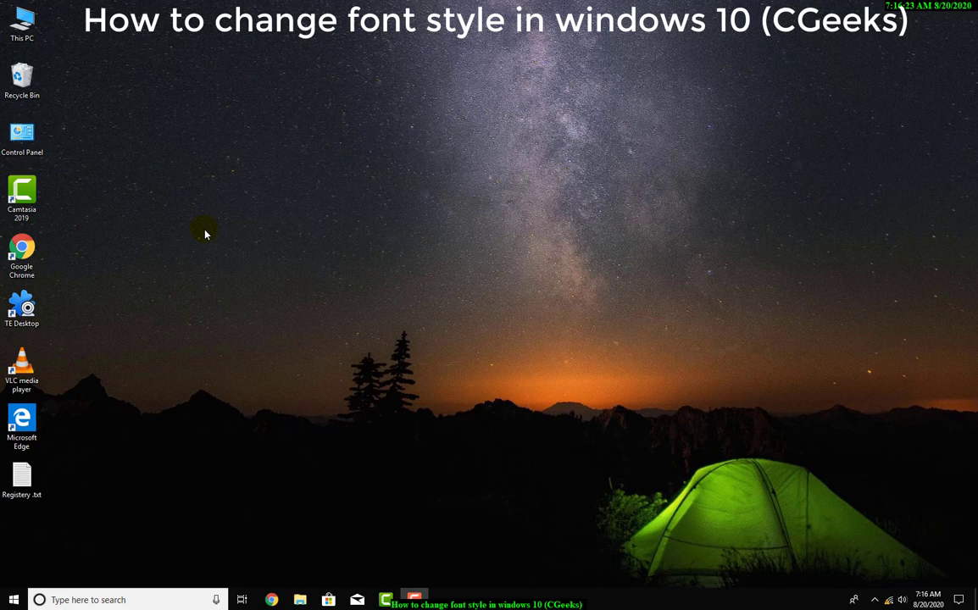
# - Open the Fonts page in the desktop personalization settings and browse the available fonts
pyautogui.rightClick(225, 212)
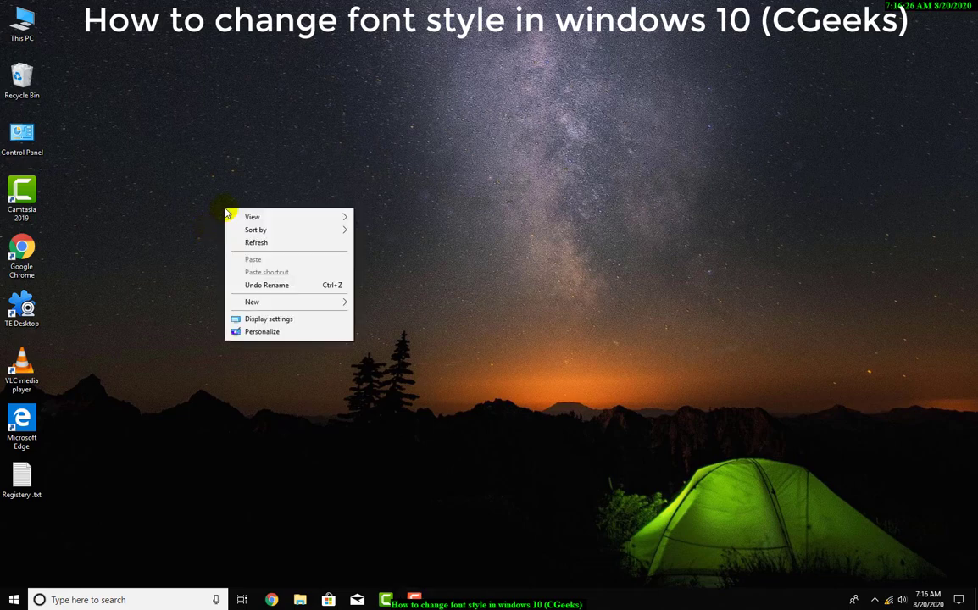
pyautogui.click(264, 334)
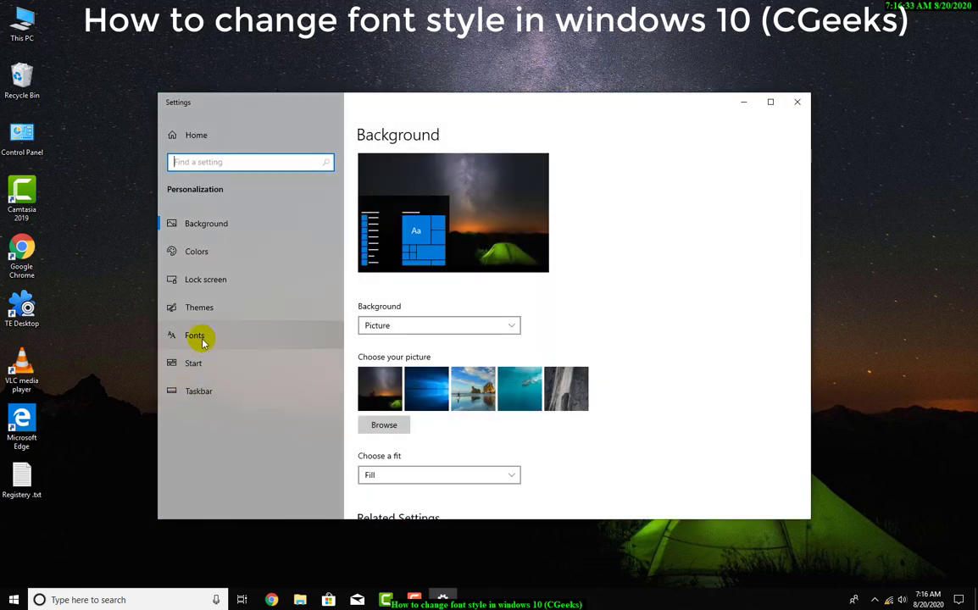
pyautogui.click(197, 337)
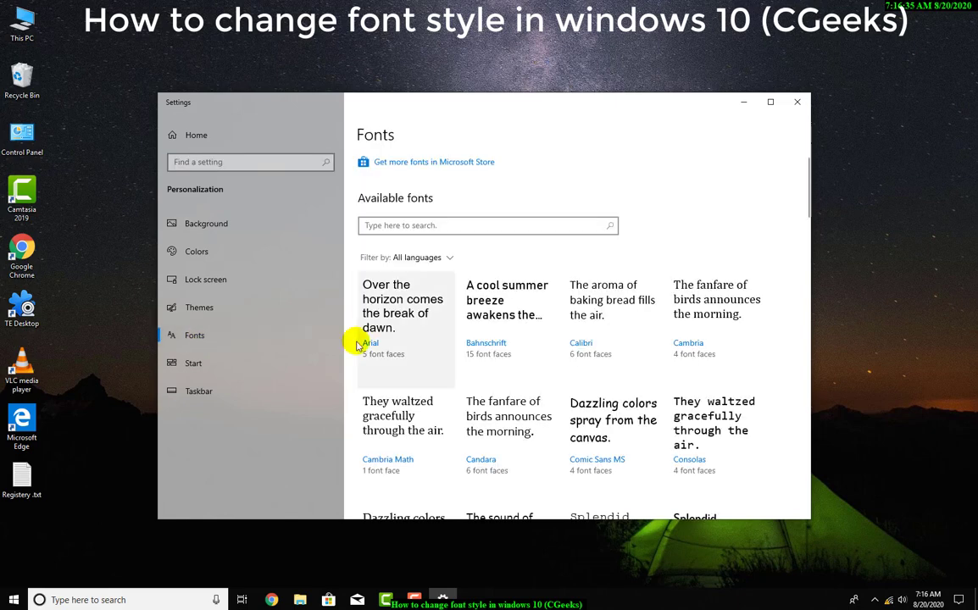
pyautogui.scroll(-2, 588, 354)
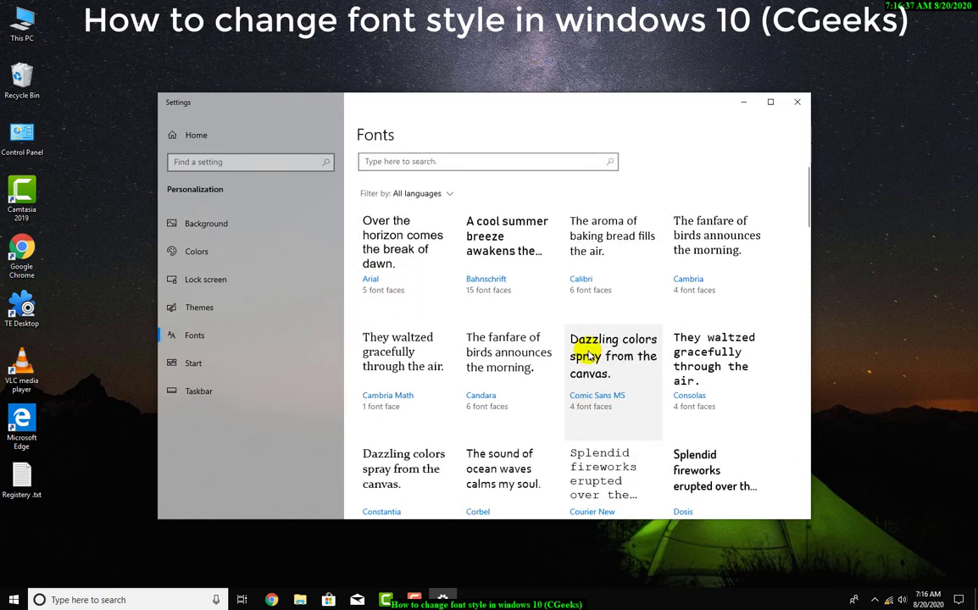
pyautogui.scroll(2, 572, 356)
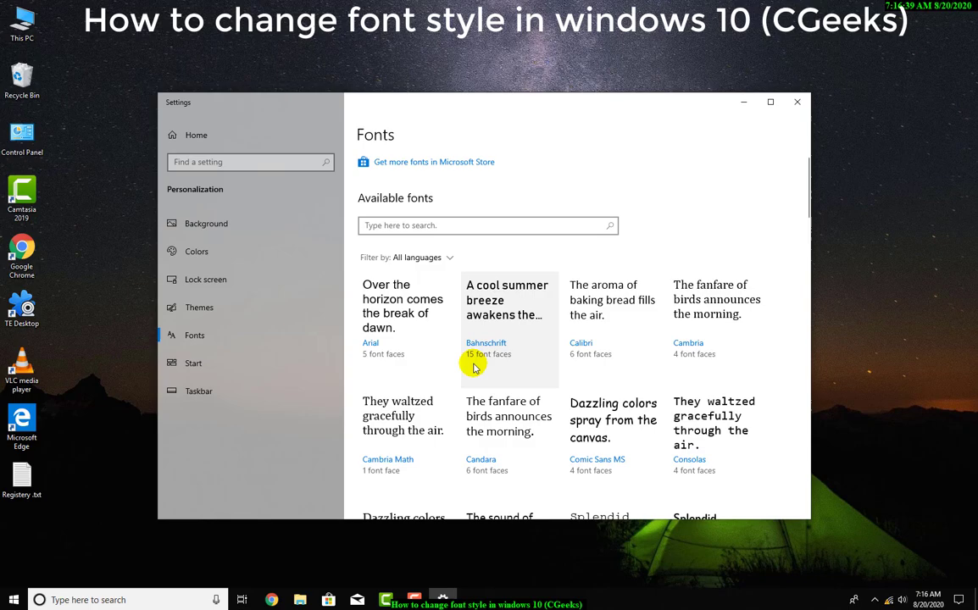
pyautogui.scroll(-10, 597, 355)
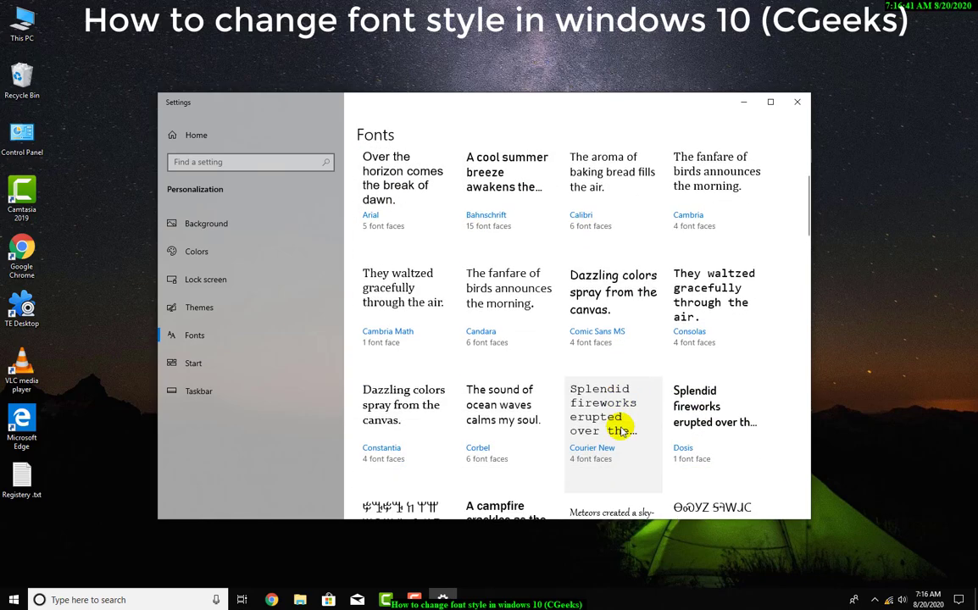
pyautogui.scroll(10, 620, 428)
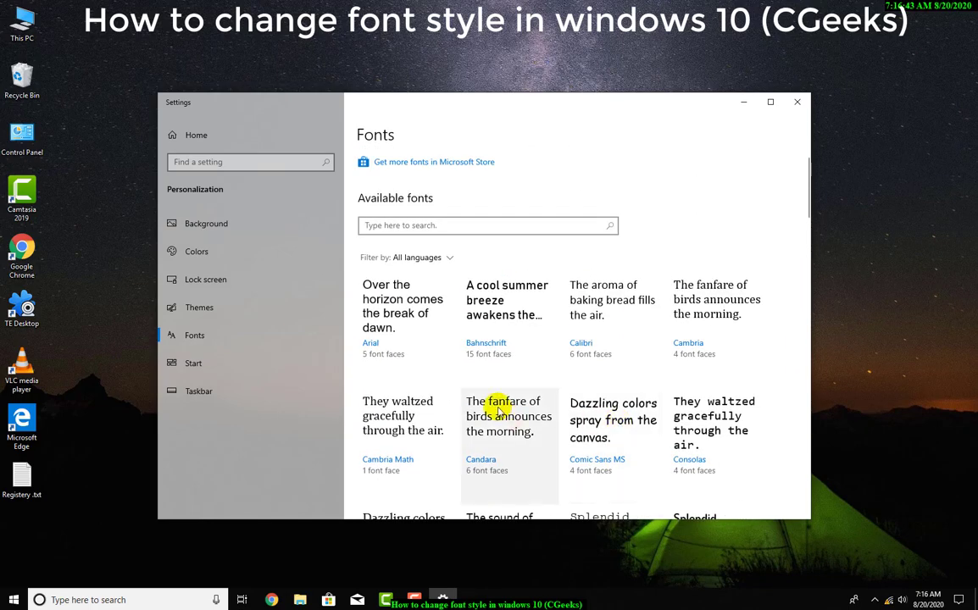
# - Review the Arial font's faces and metadata, and close the Settings window
pyautogui.click(407, 312)
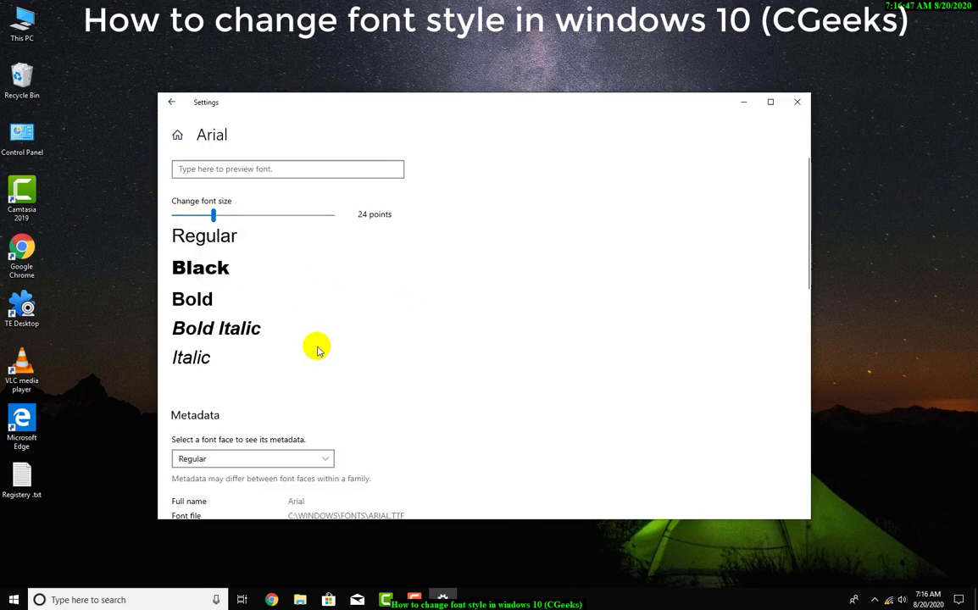
pyautogui.scroll(-8, 314, 342)
pyautogui.scroll(5, 314, 342)
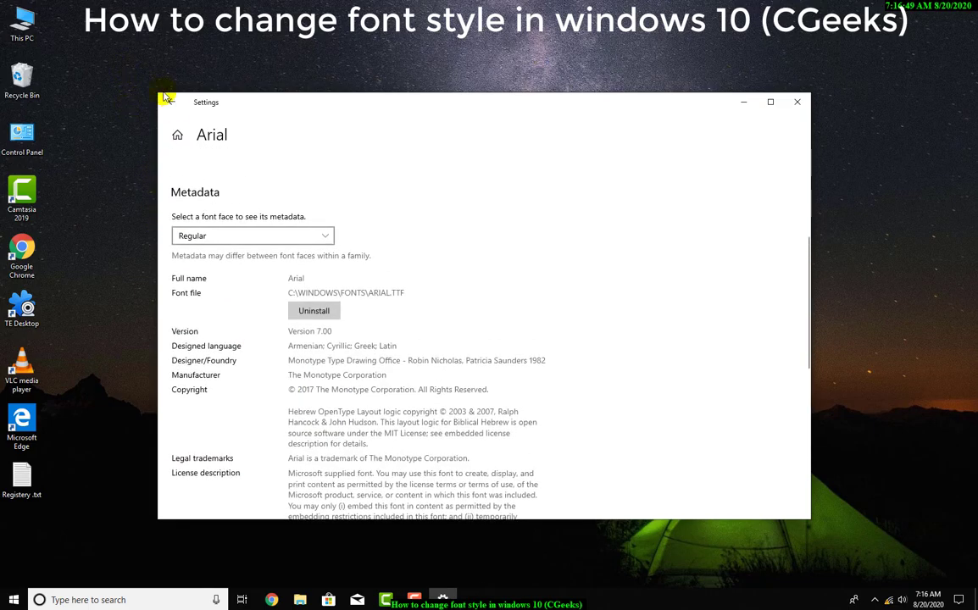
pyautogui.click(168, 100)
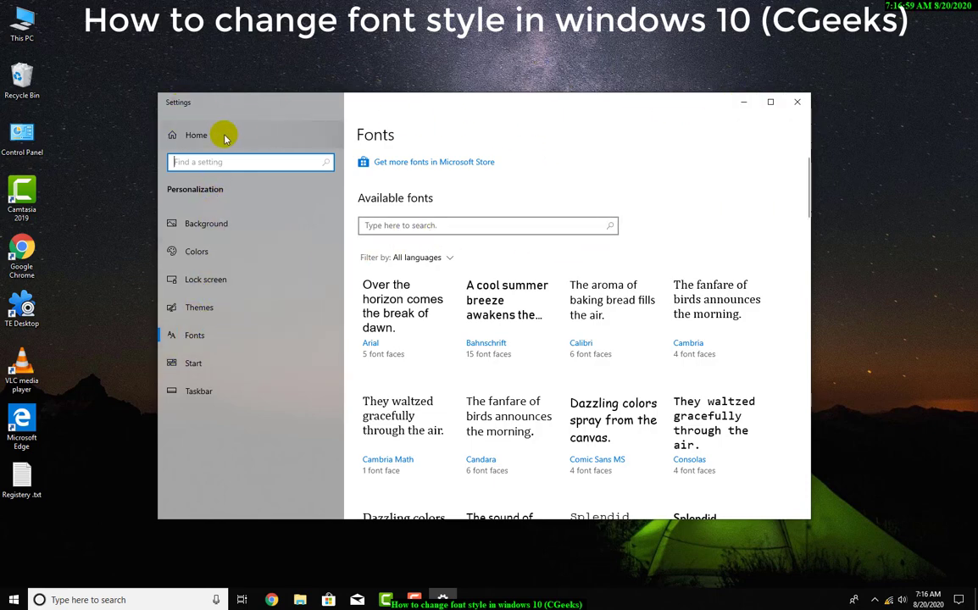
pyautogui.click(273, 137)
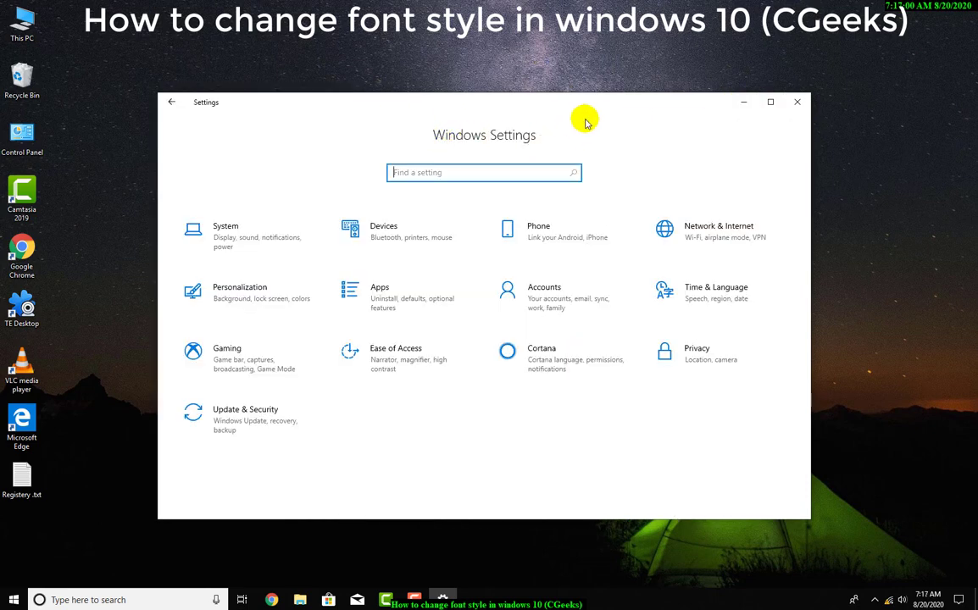
pyautogui.click(796, 102)
pyautogui.rightClick(252, 183)
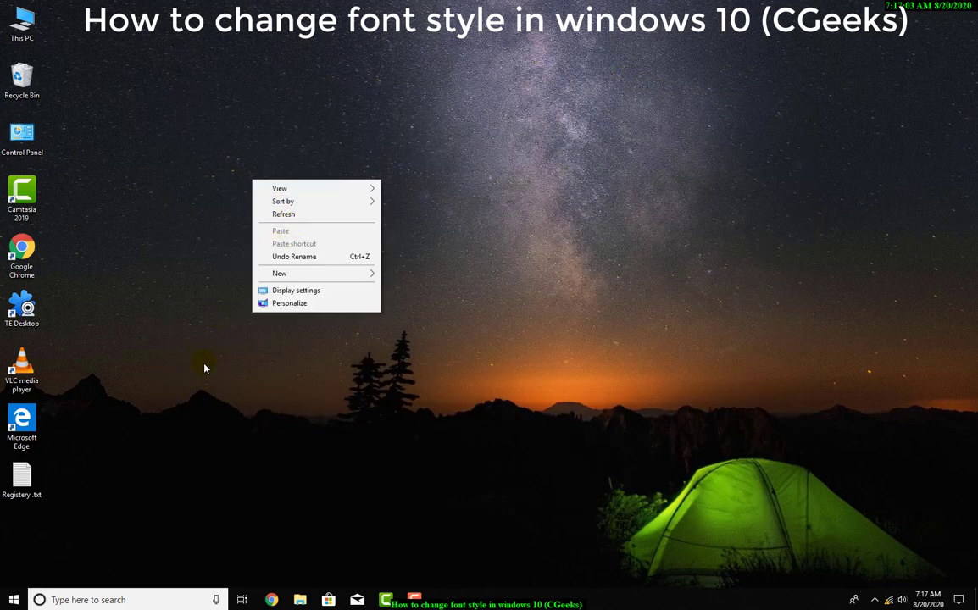
pyautogui.click(147, 462)
# - Open the Registery .txt file from the desktop and select the NewFont placeholder in its last line
pyautogui.doubleClick(22, 479)
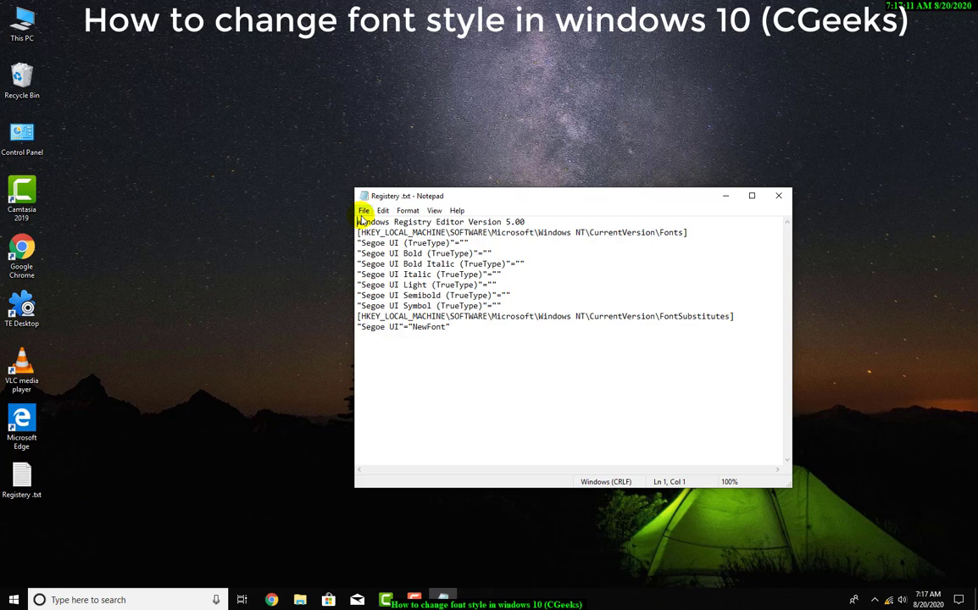
pyautogui.moveTo(357, 222); pyautogui.dragTo(497, 412)
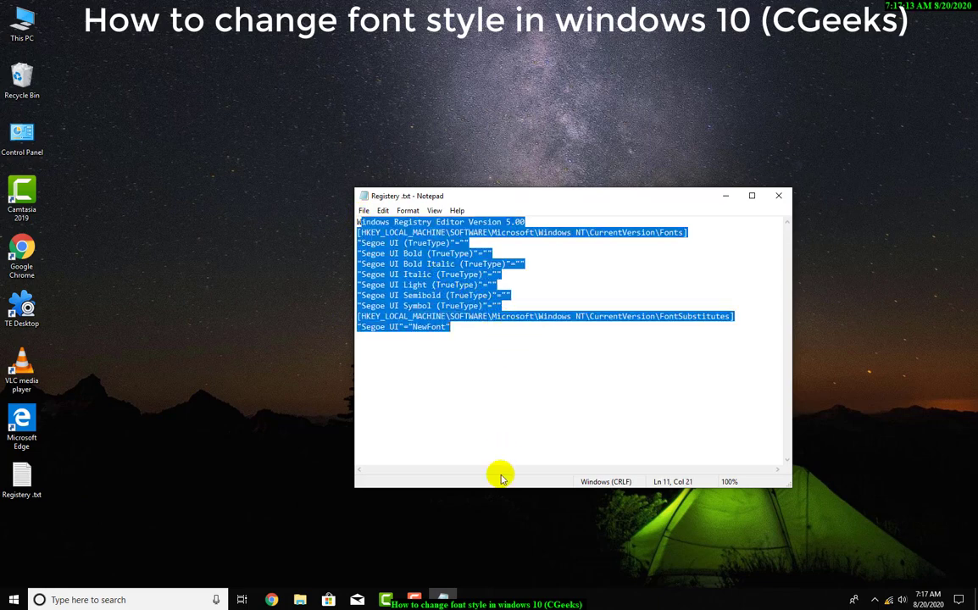
pyautogui.click(502, 424)
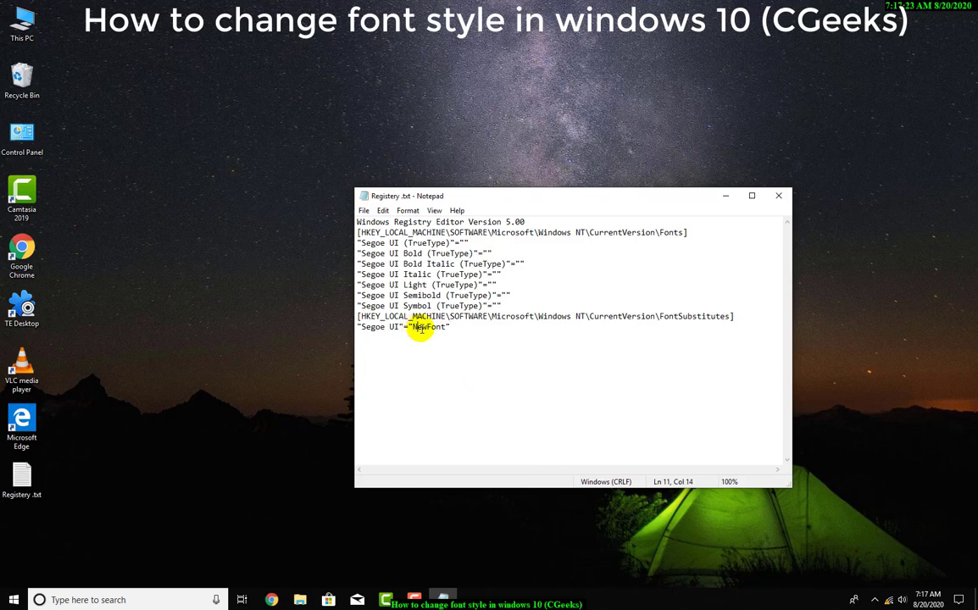
pyautogui.moveTo(415, 329)
pyautogui.mouseDown()
pyautogui.moveTo(440, 329)
pyautogui.moveTo(411, 327)
pyautogui.mouseUp()
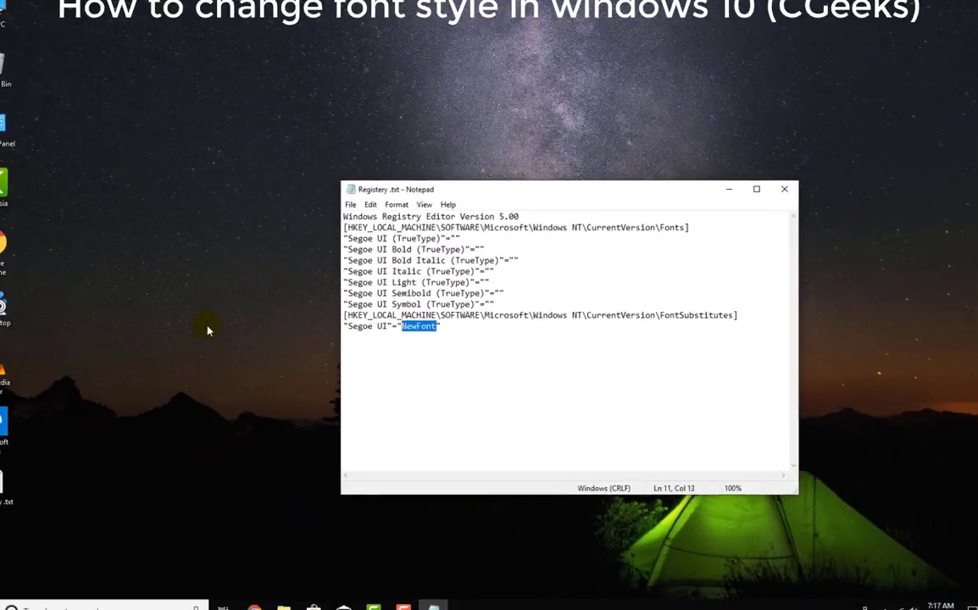
# - Open the details page of the Corbel font in the personalization font settings
pyautogui.rightClick(227, 328)
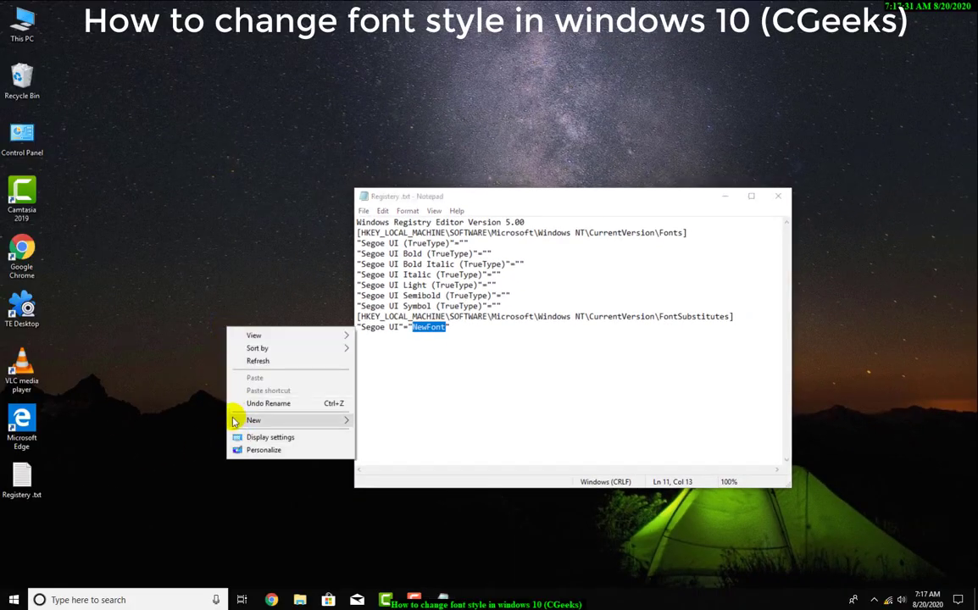
pyautogui.click(263, 450)
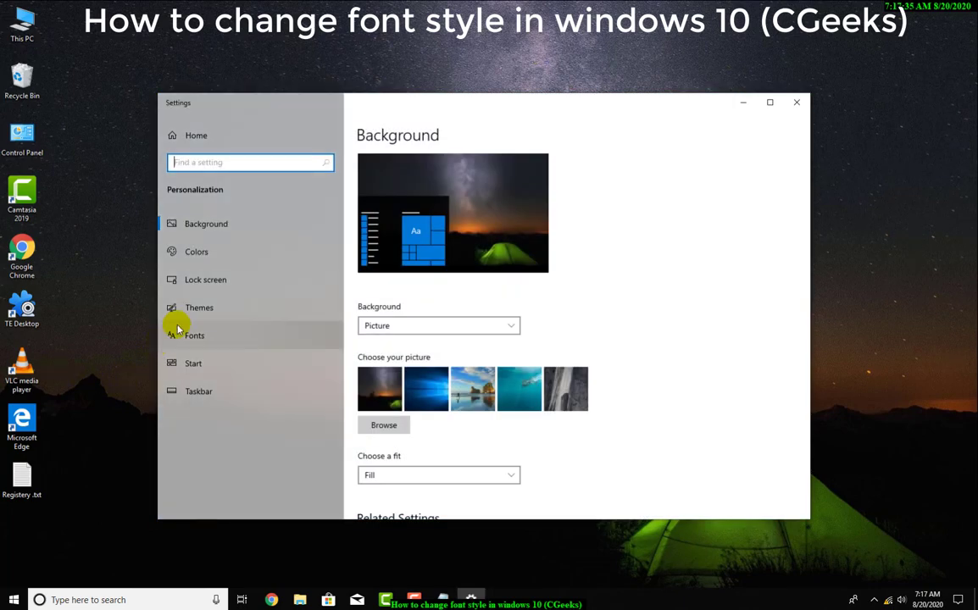
pyautogui.click(180, 333)
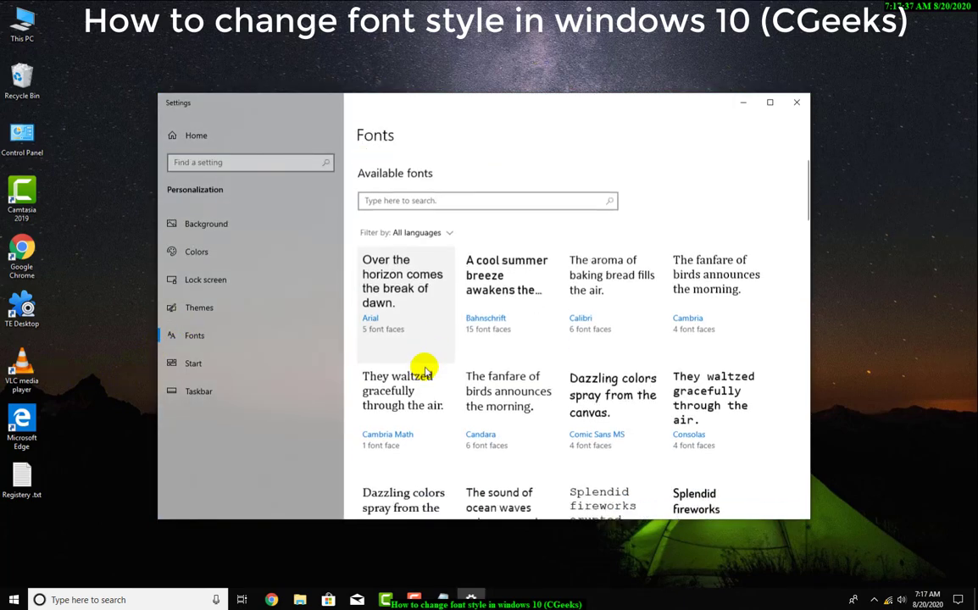
pyautogui.scroll(-3, 420, 369)
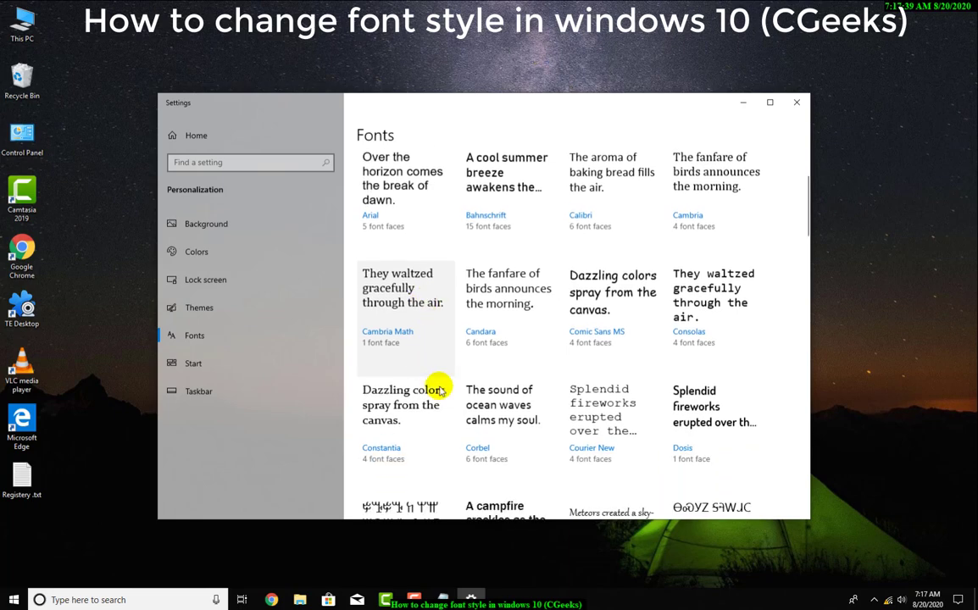
pyautogui.click(476, 415)
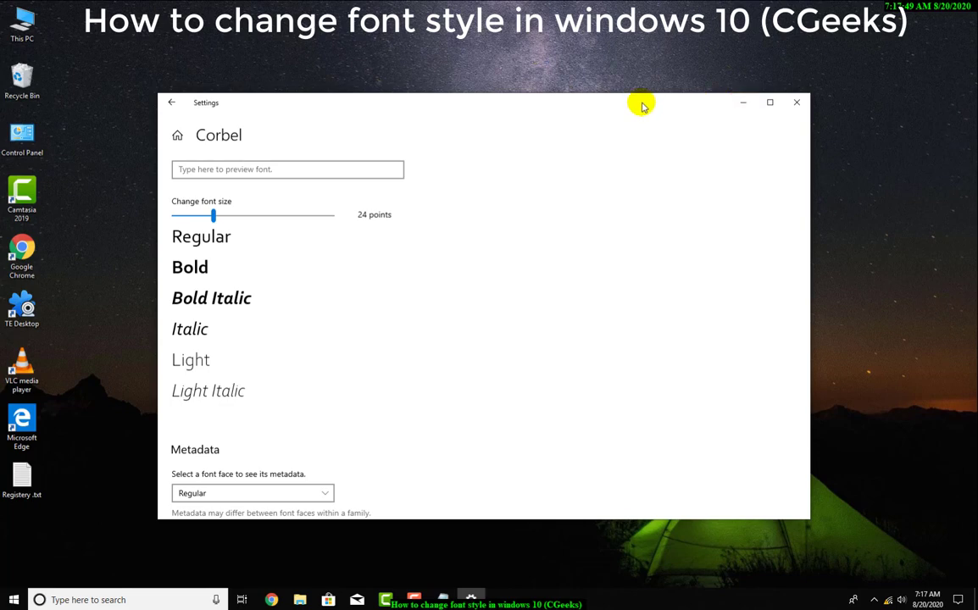
# - Arrange the Settings and Notepad windows so the Corbel font name and the registry text can be seen together
pyautogui.moveTo(641, 106); pyautogui.dragTo(757, 312)
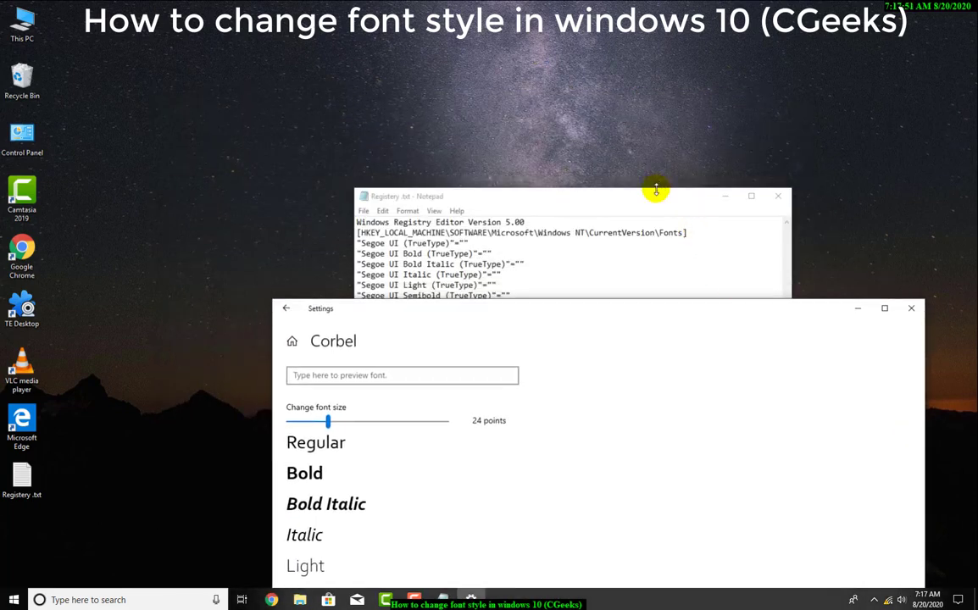
pyautogui.moveTo(656, 191); pyautogui.dragTo(622, 38)
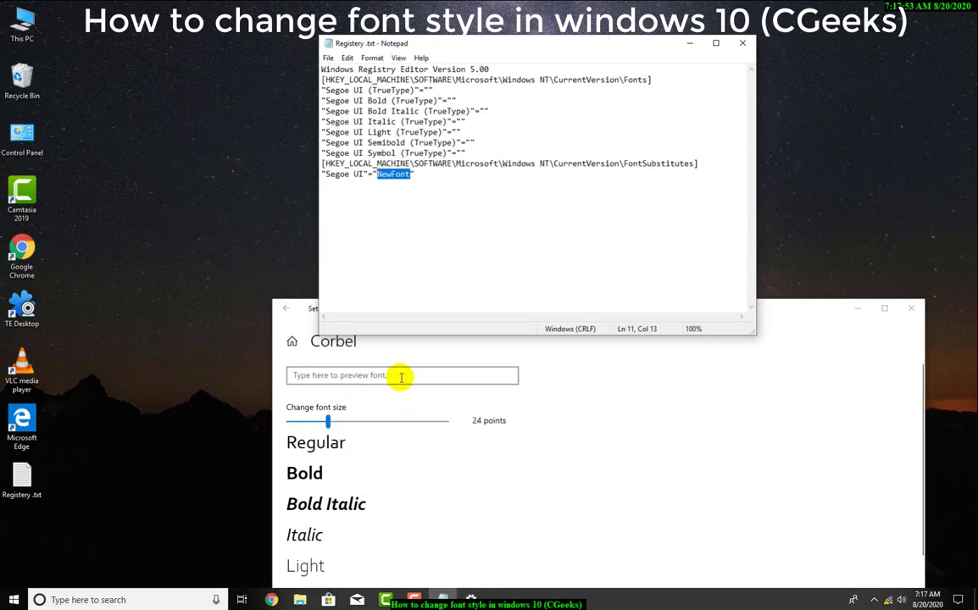
pyautogui.click(281, 312)
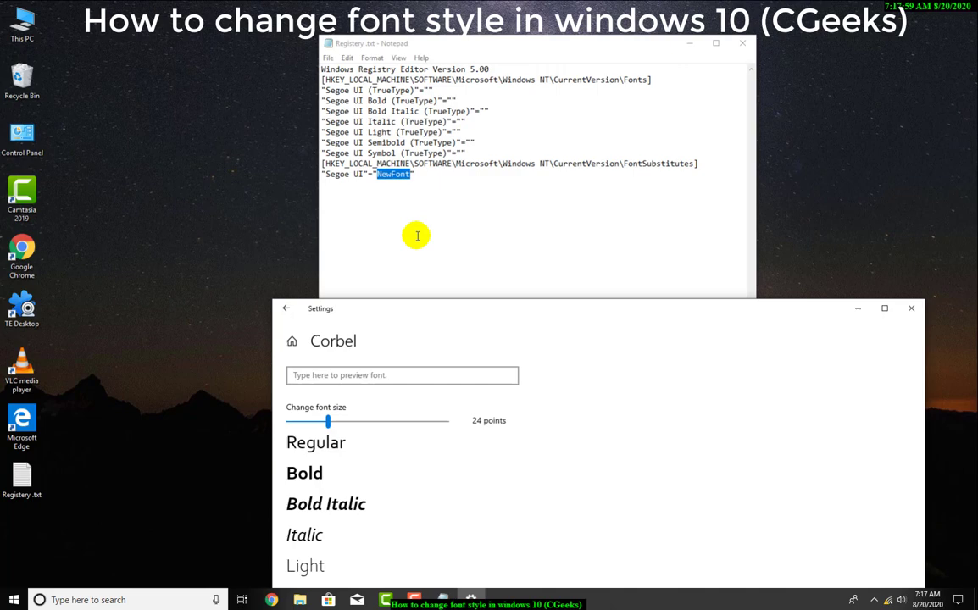
# - Replace the NewFont placeholder in the "Segoe UI" line under FontSubstitutes with Corbel
pyautogui.click(459, 244)
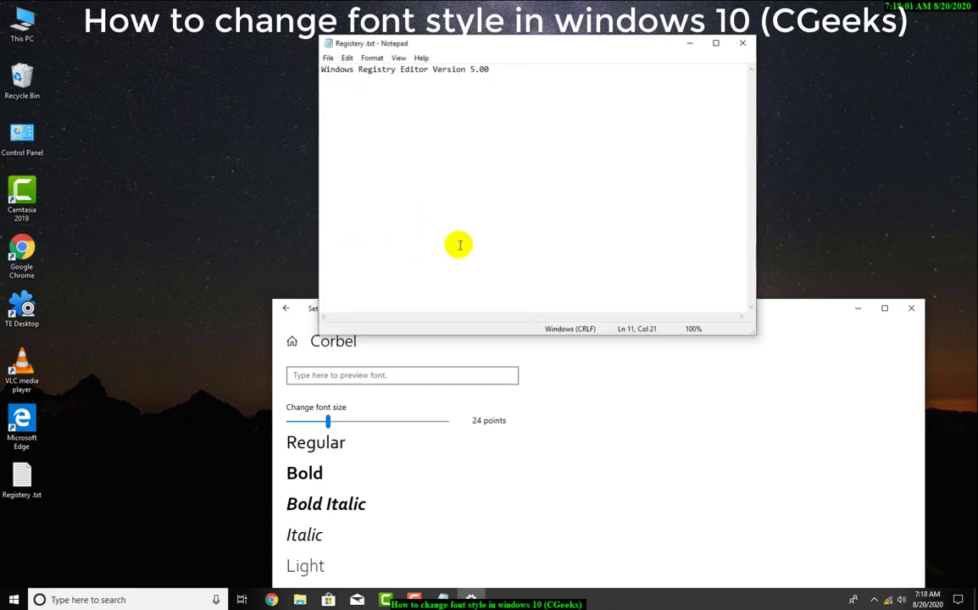
pyautogui.click(408, 174)
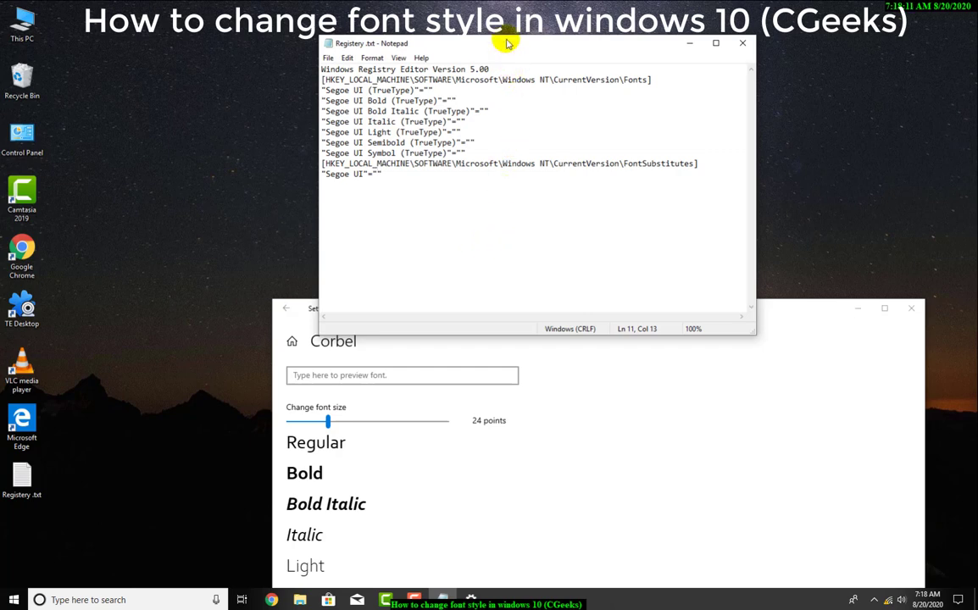
pyautogui.moveTo(507, 43); pyautogui.dragTo(507, 32)
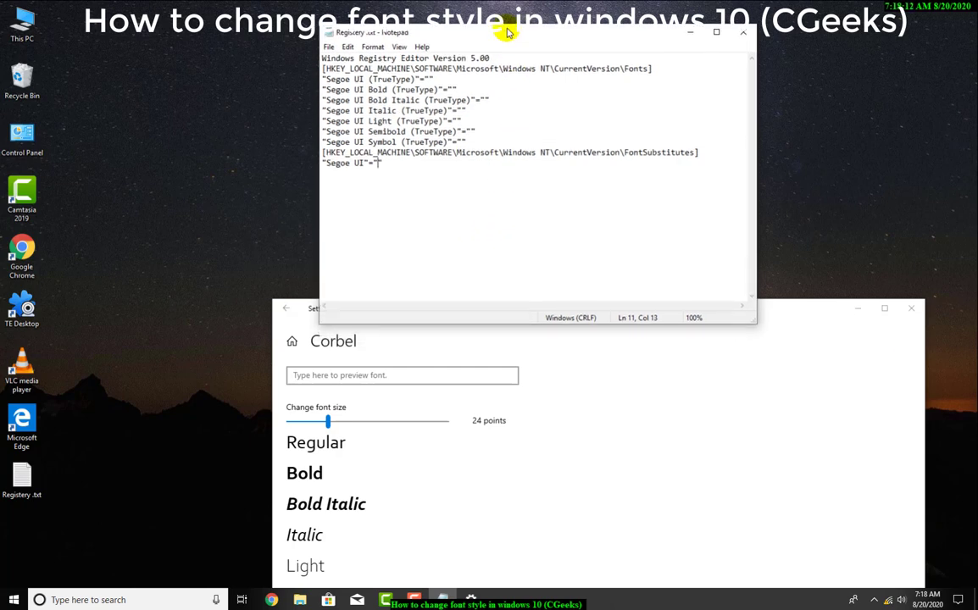
pyautogui.rightClick(509, 133)
pyautogui.click(508, 131)
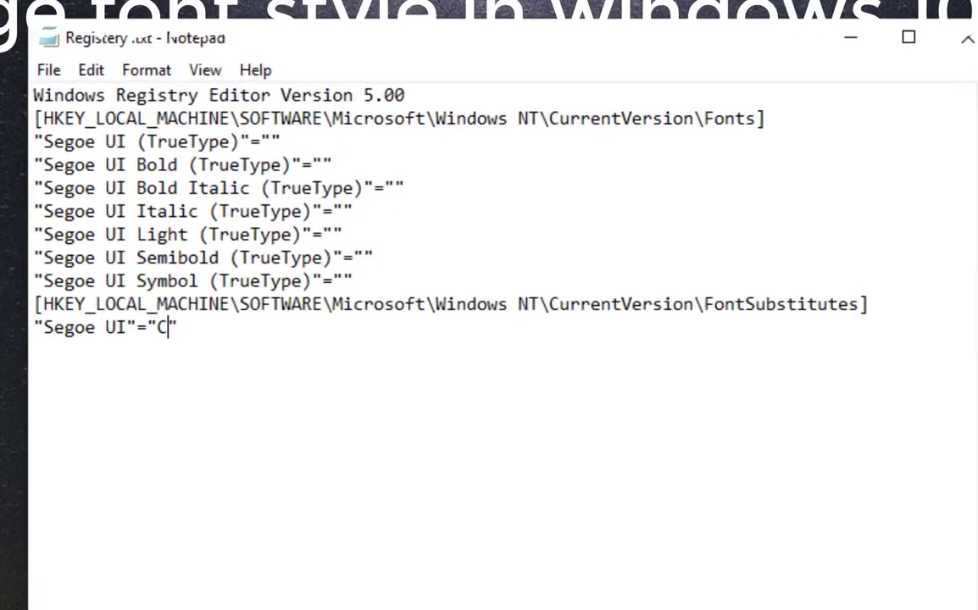
pyautogui.write('orb')
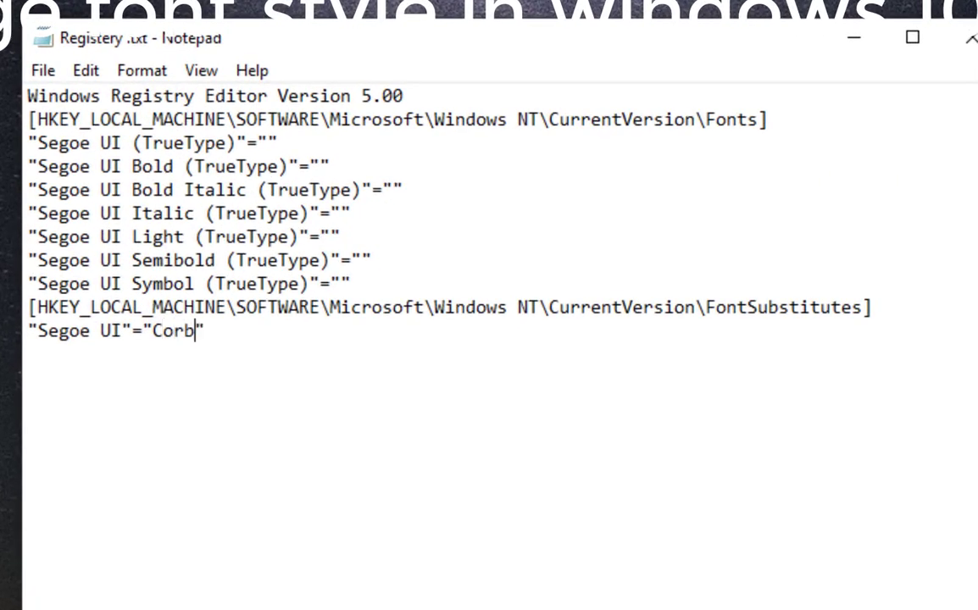
pyautogui.write('el')
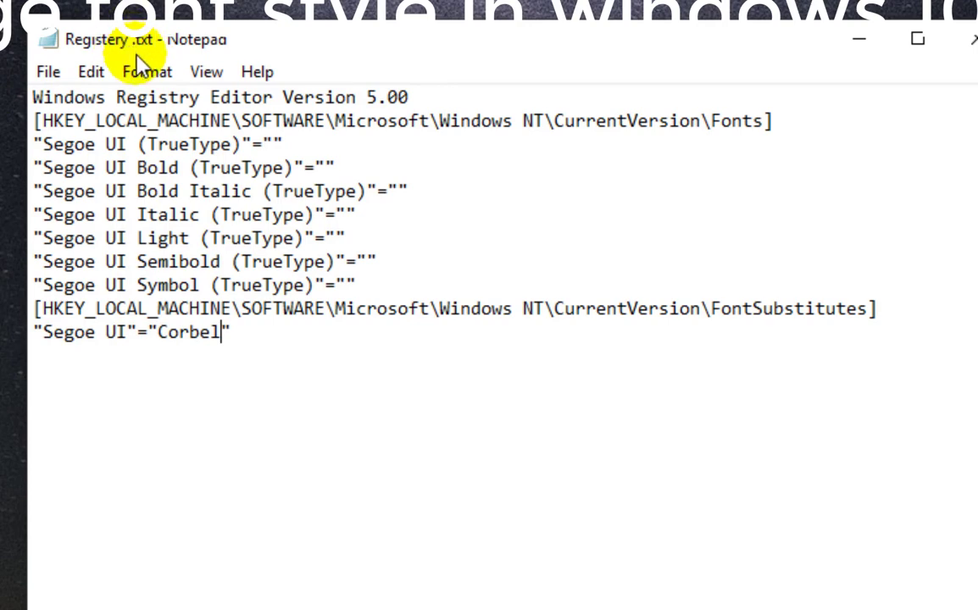
# - Save the edited registry text to the desktop as a new file named Corbel Font.reg with the All Files type
pyautogui.click(49, 73)
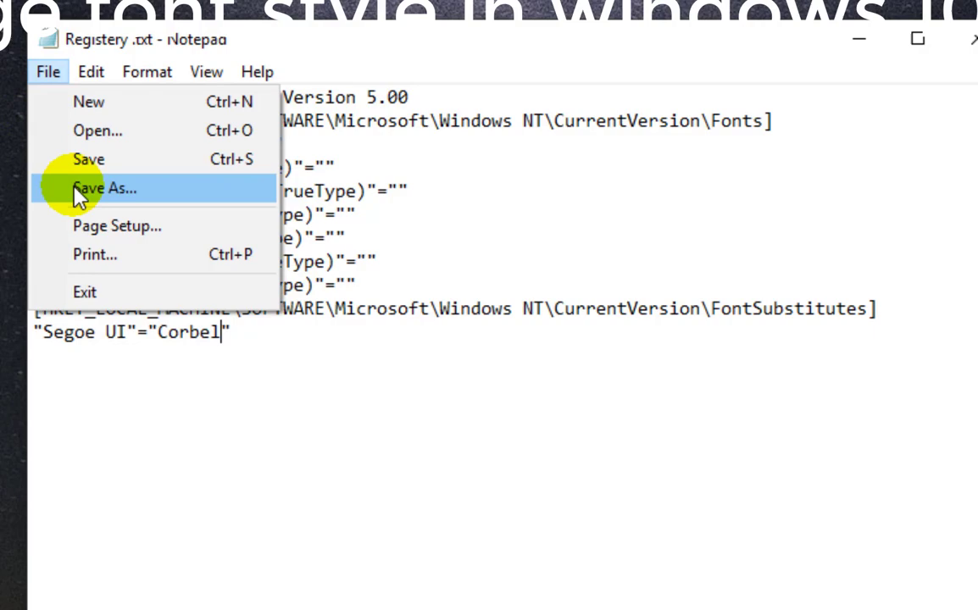
pyautogui.click(103, 189)
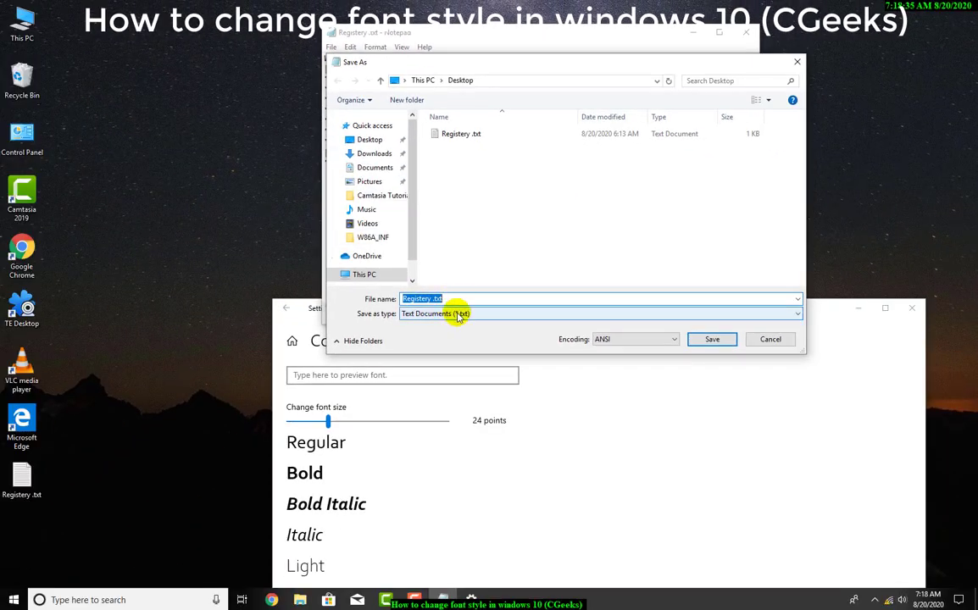
pyautogui.click(458, 315)
pyautogui.click(453, 328)
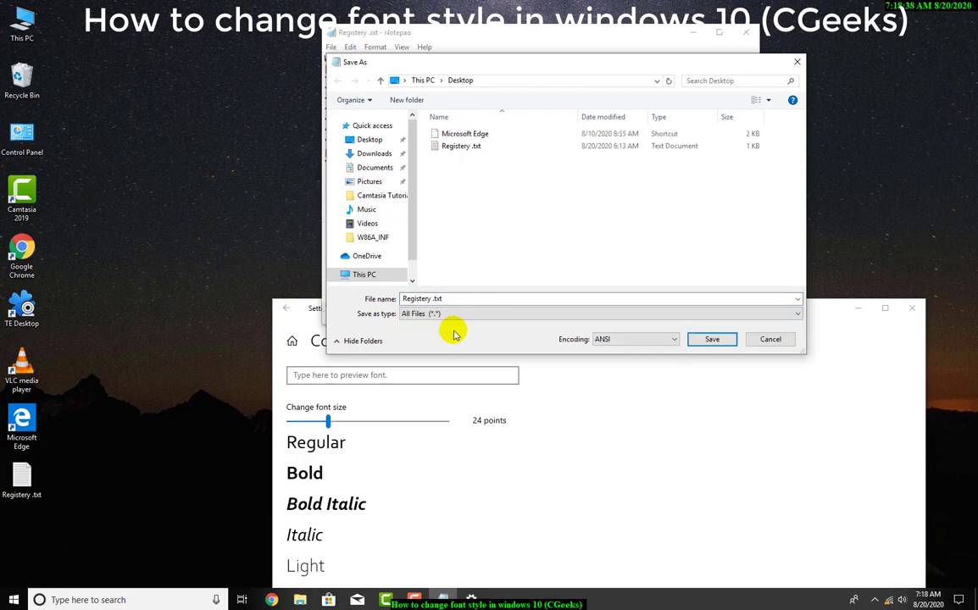
pyautogui.moveTo(444, 299); pyautogui.dragTo(403, 301)
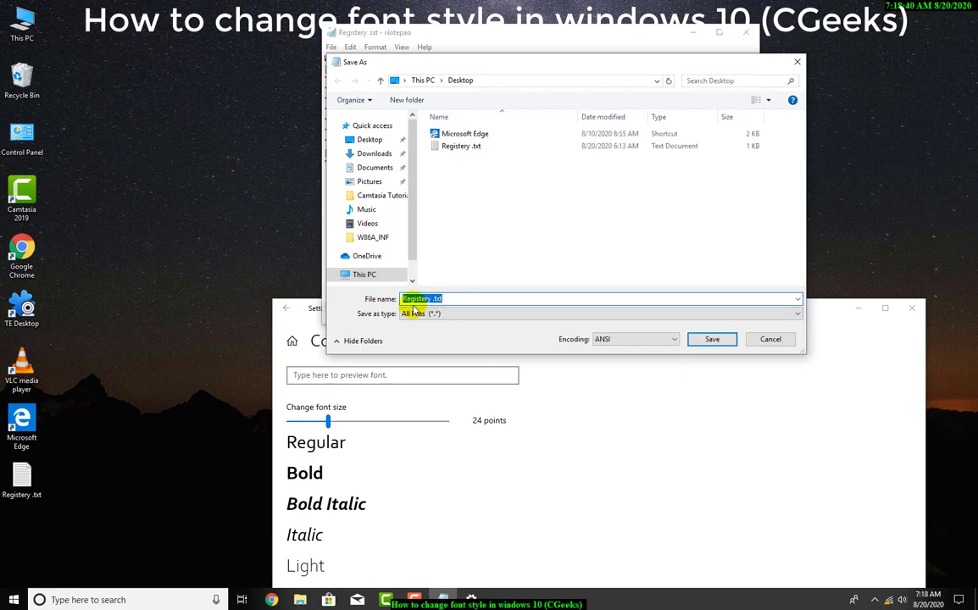
pyautogui.press('BackSpace')
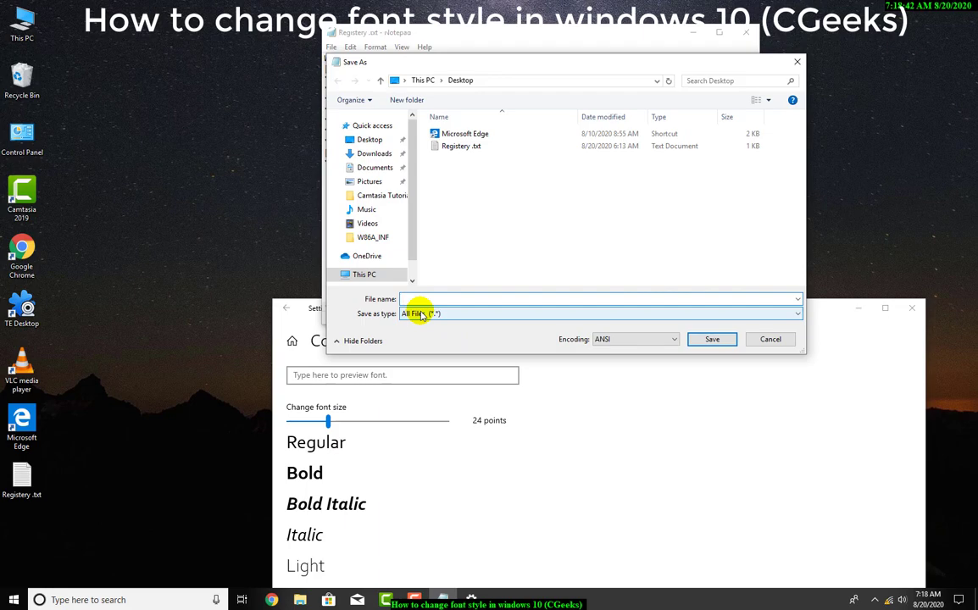
pyautogui.write('Corbe')
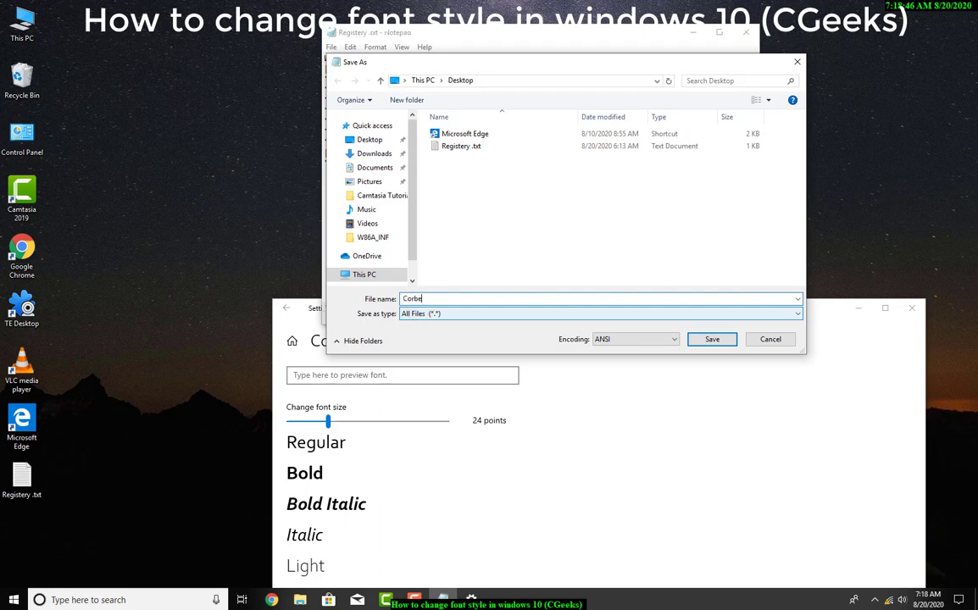
pyautogui.write('l Font')
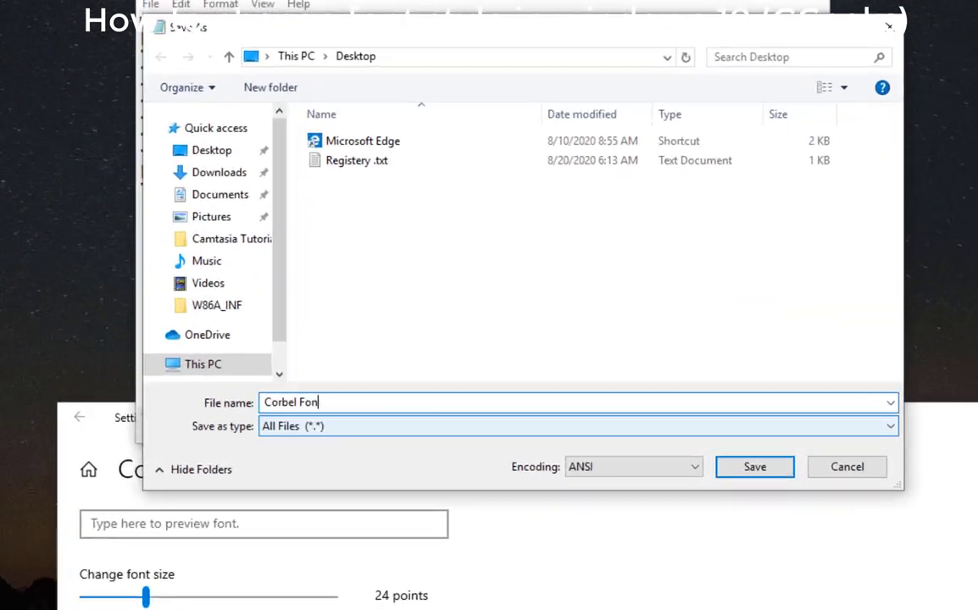
pyautogui.write('.reg')
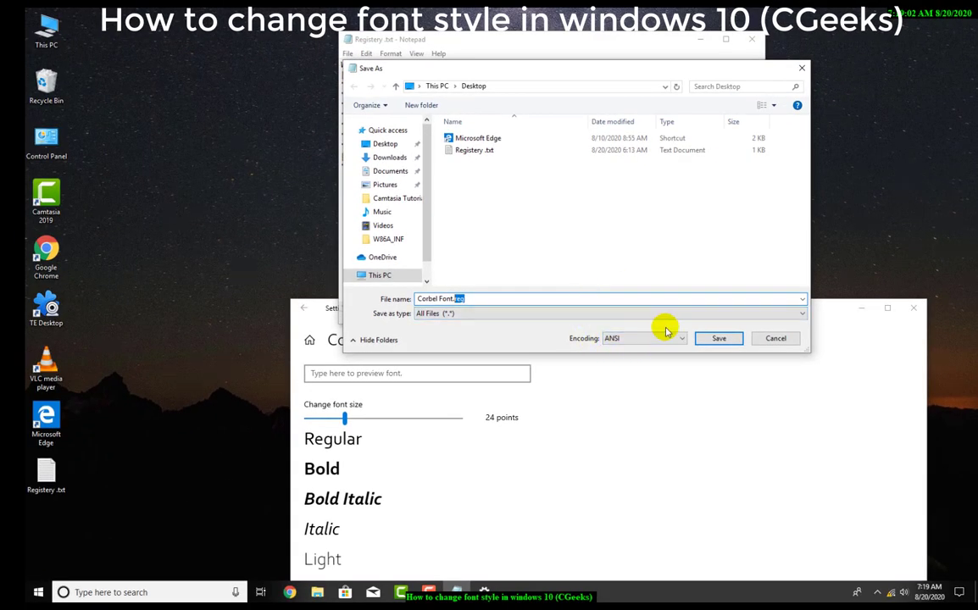
pyautogui.click(717, 336)
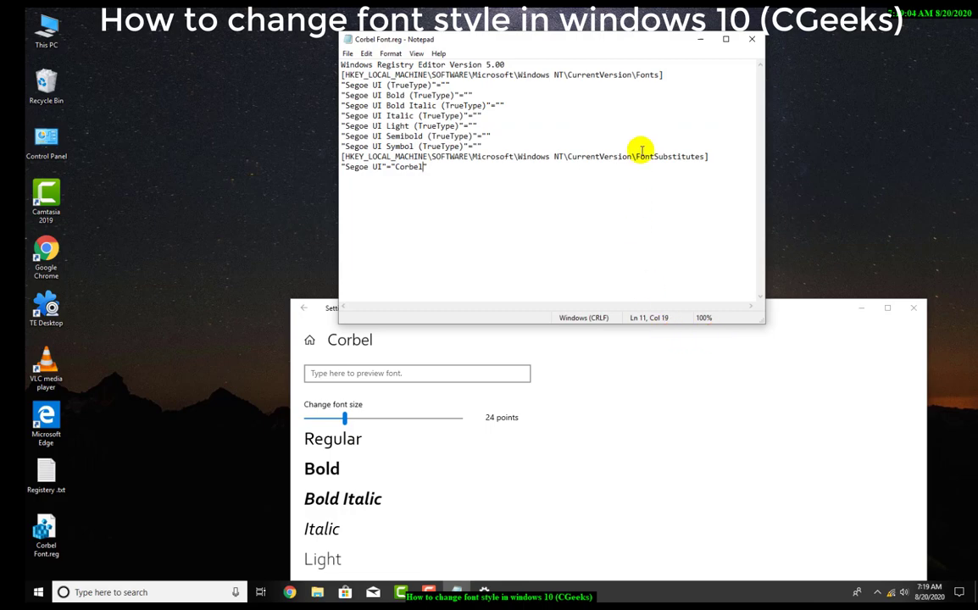
# - Close the Notepad and Settings windows and move the Corbel Font.reg file to an empty area of the desktop
pyautogui.click(751, 39)
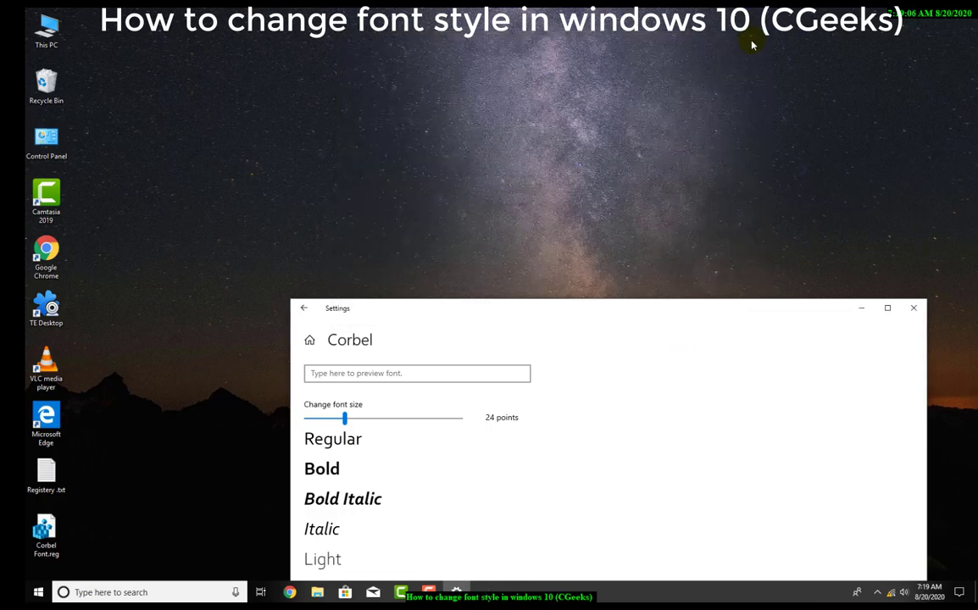
pyautogui.click(916, 309)
pyautogui.moveTo(60, 546); pyautogui.dragTo(519, 178)
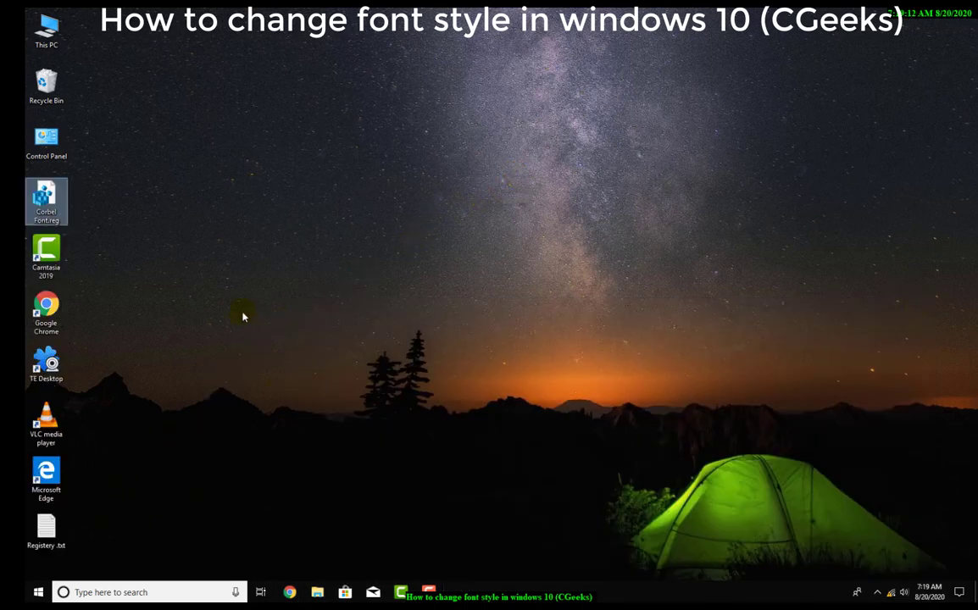
pyautogui.rightClick(328, 198)
pyautogui.moveTo(428, 203)
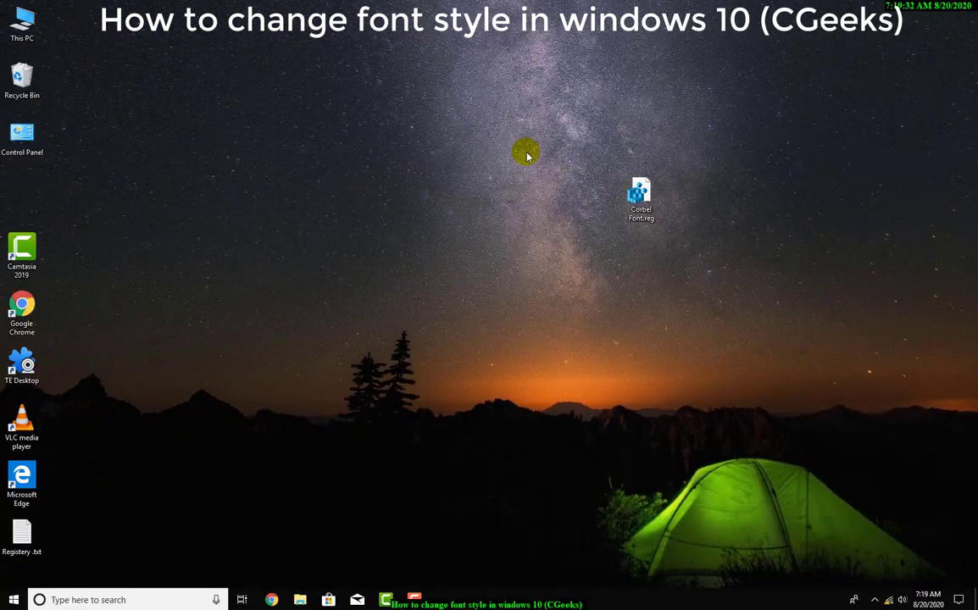
# - Merge Corbel Font.reg into the registry, allowing Registry Editor to make the changes, and refresh the desktop
pyautogui.rightClick(641, 194)
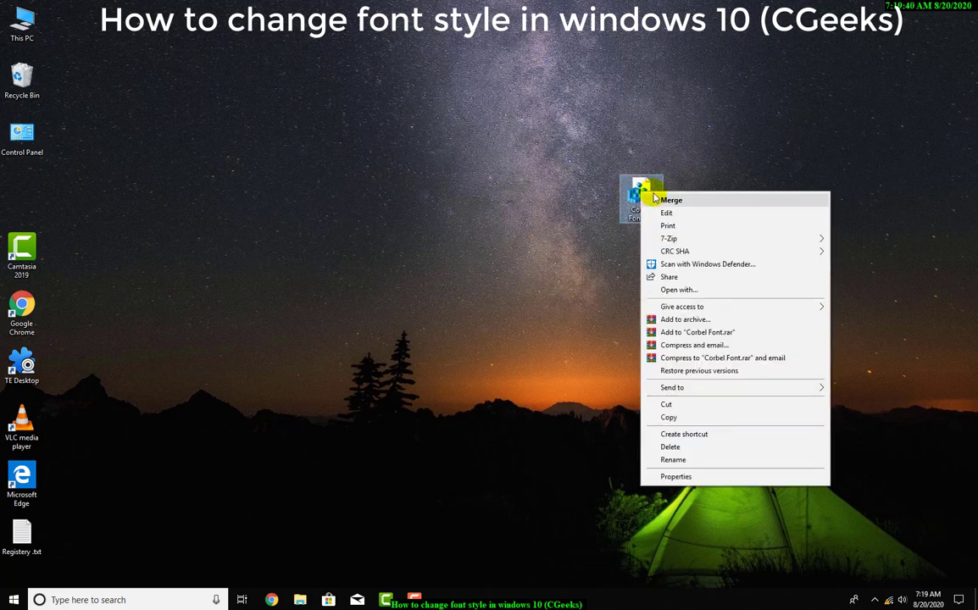
pyautogui.click(650, 199)
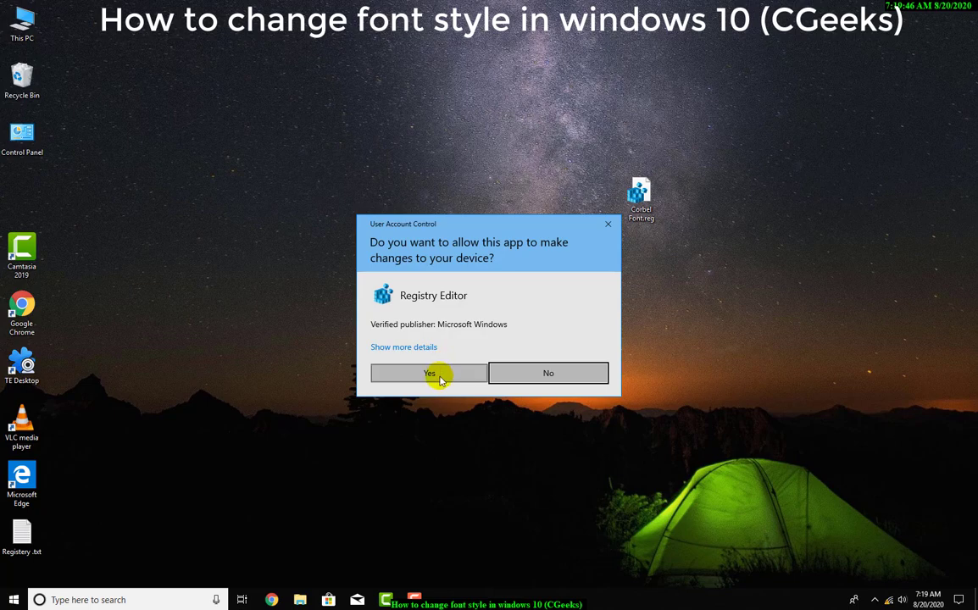
pyautogui.click(438, 375)
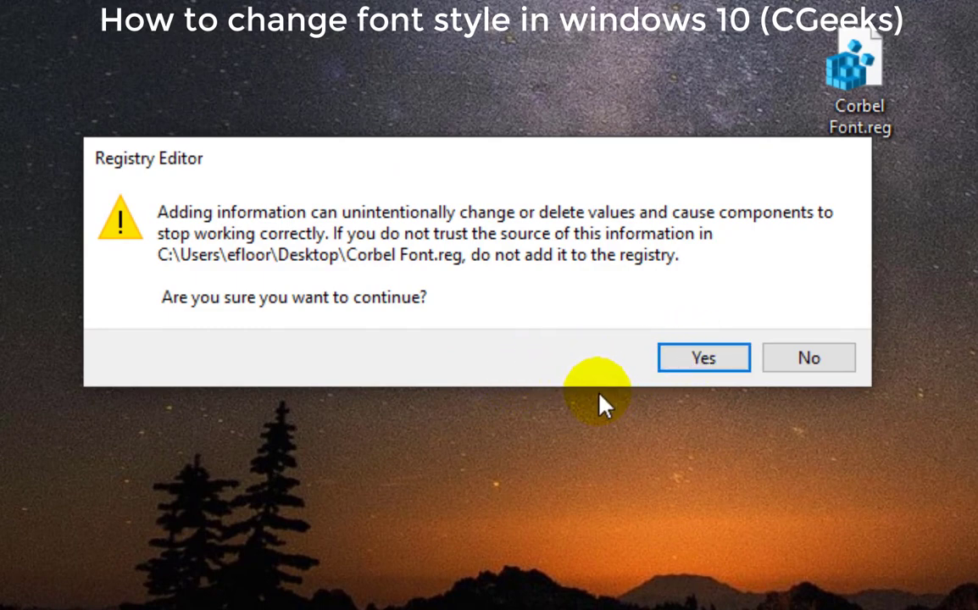
pyautogui.click(688, 360)
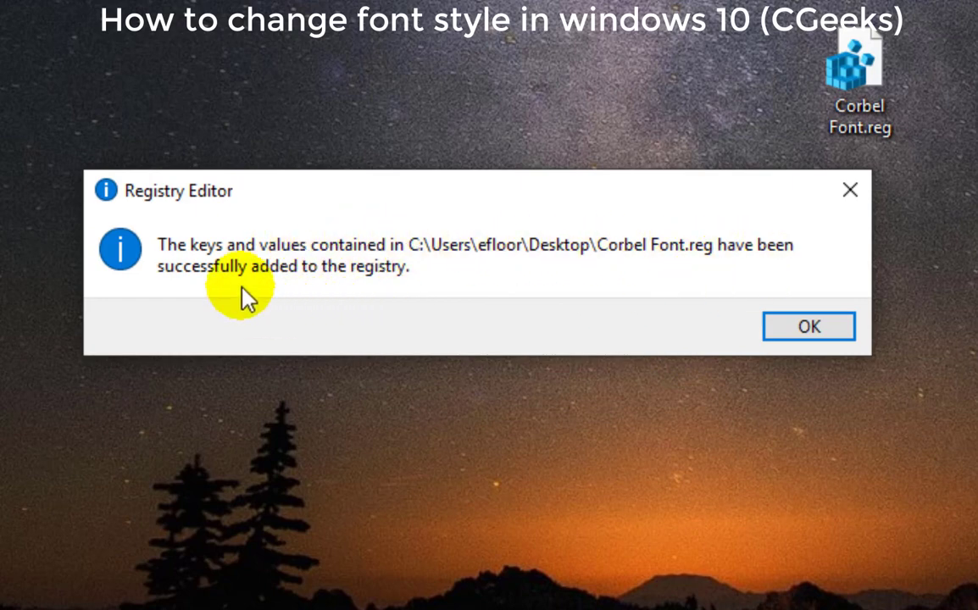
pyautogui.click(789, 340)
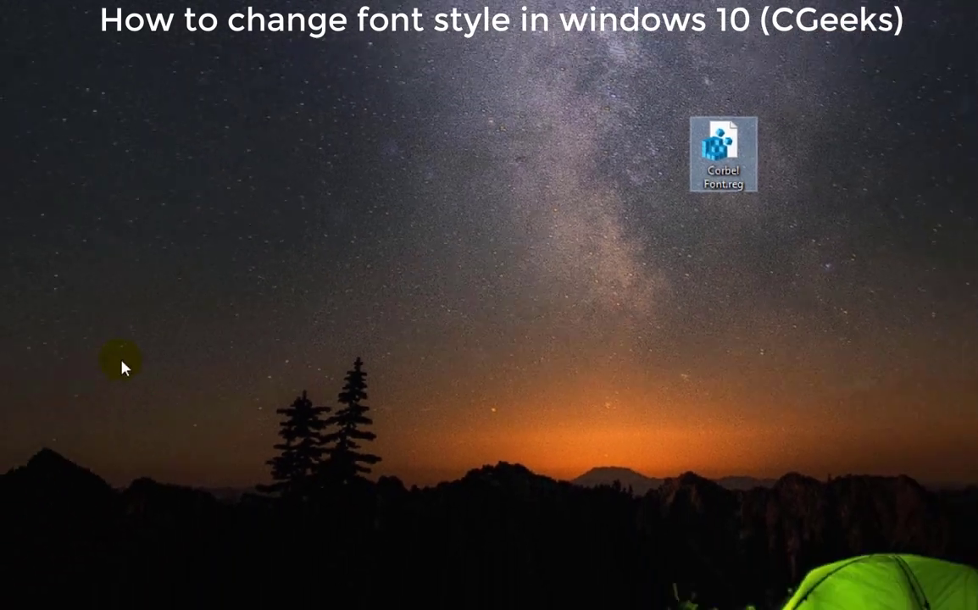
pyautogui.rightClick(251, 337)
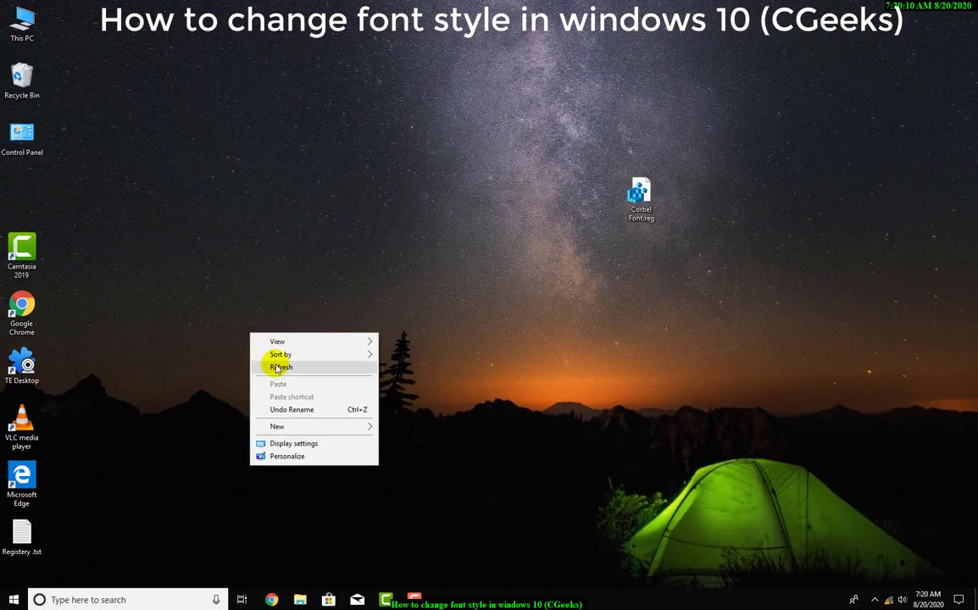
pyautogui.click(273, 366)
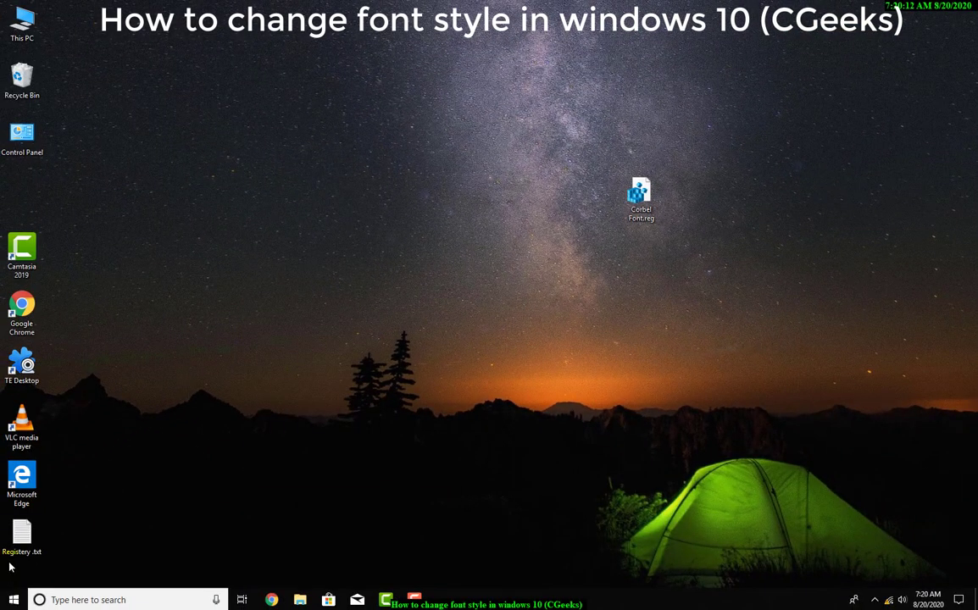